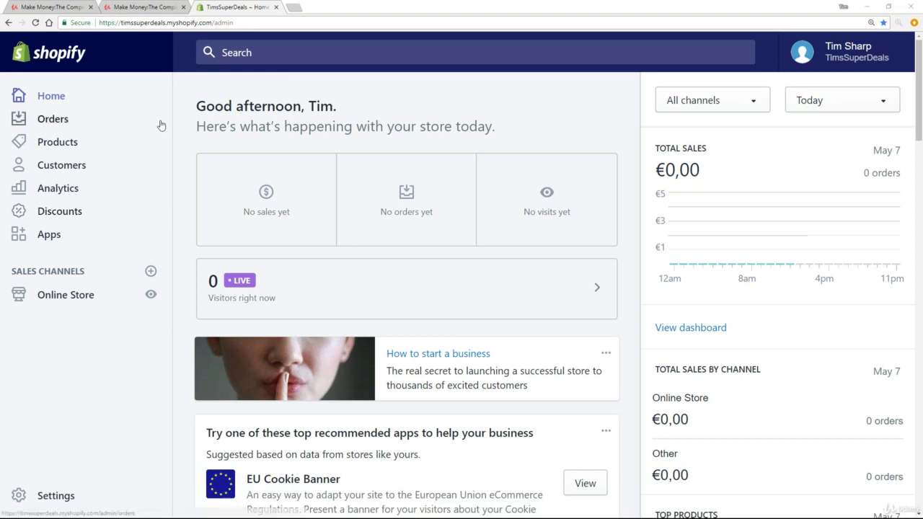
Open the store's shipping settings and review the shipping origin and shipping zones
{"action": "left_click", "coordinate": [57, 496]}
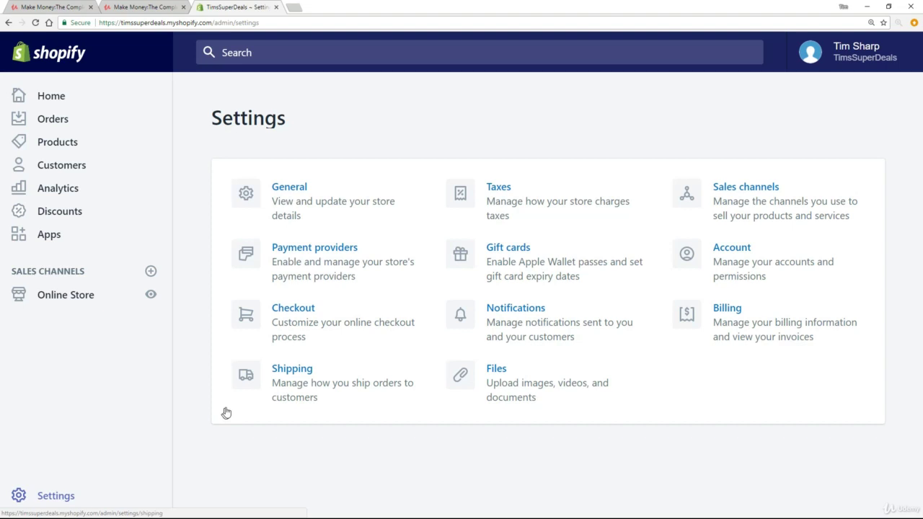
{"action": "left_click", "coordinate": [286, 378]}
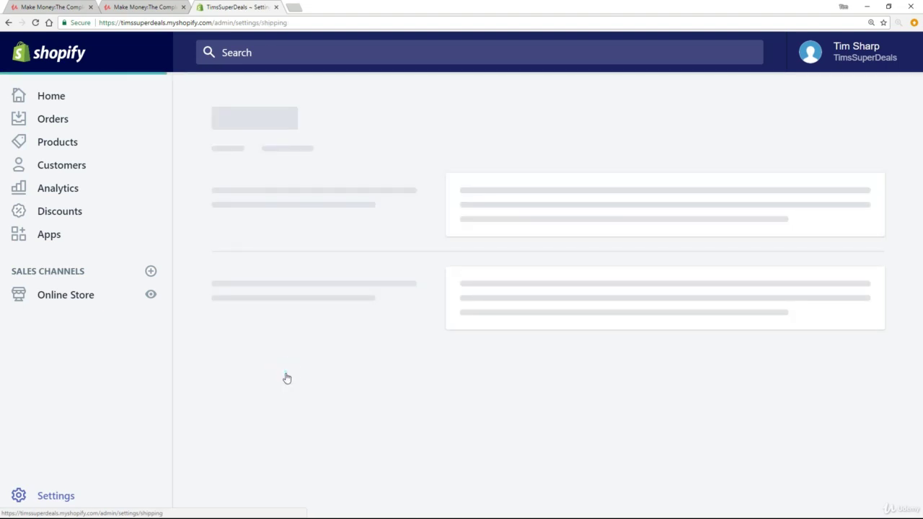
{"action": "left_click_drag", "start_coordinate": [207, 187], "coordinate": [290, 195]}
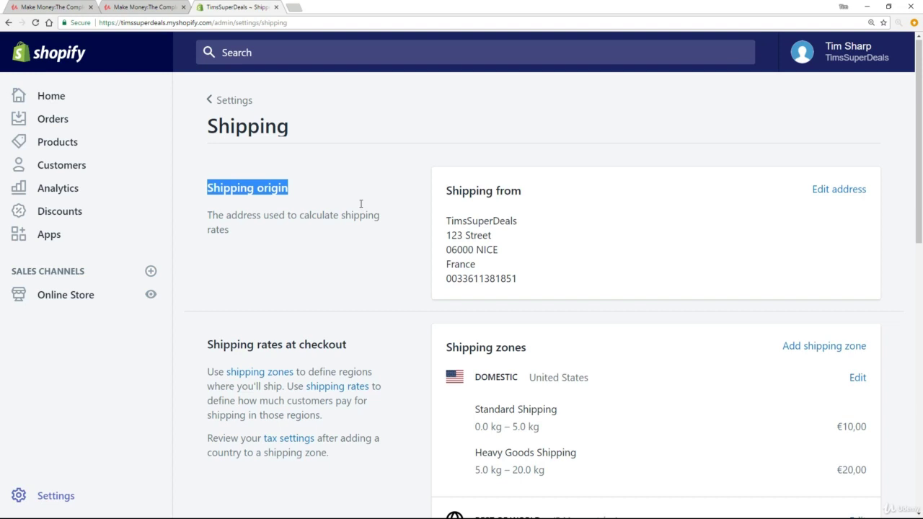
{"action": "scroll", "coordinate": [357, 209], "scroll_direction": "down", "scroll_amount": 3}
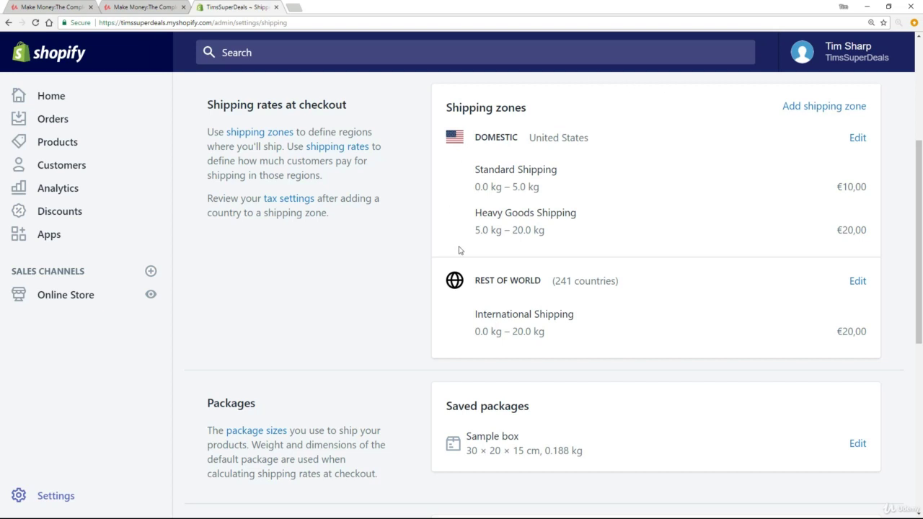
{"action": "left_click_drag", "start_coordinate": [540, 108], "coordinate": [447, 111]}
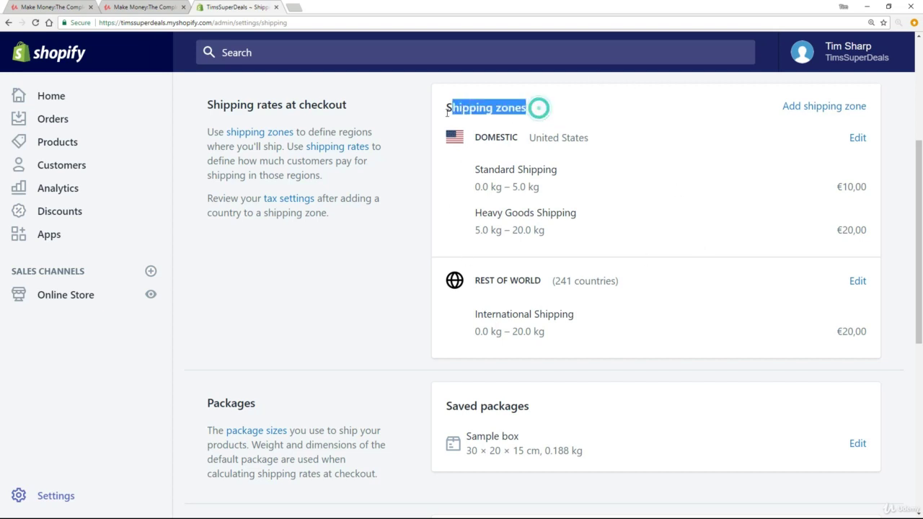
{"action": "left_click", "coordinate": [440, 116]}
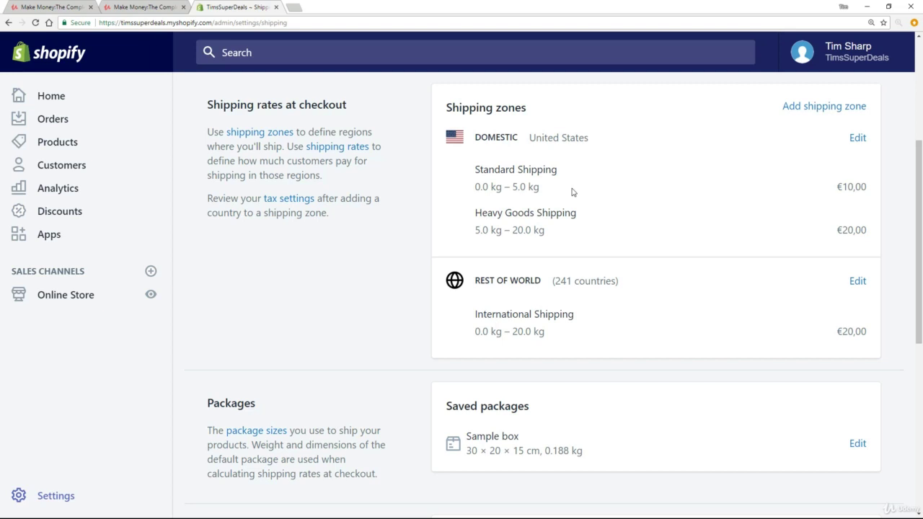
Open the Domestic shipping zone for editing and review its zone name, weight based rates and price based rates
{"action": "left_click", "coordinate": [851, 140]}
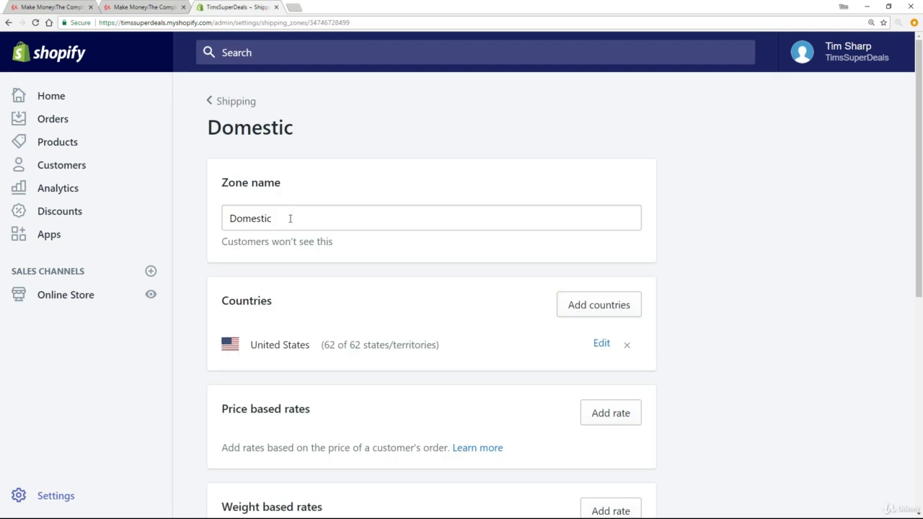
{"action": "left_click_drag", "start_coordinate": [288, 217], "coordinate": [184, 217]}
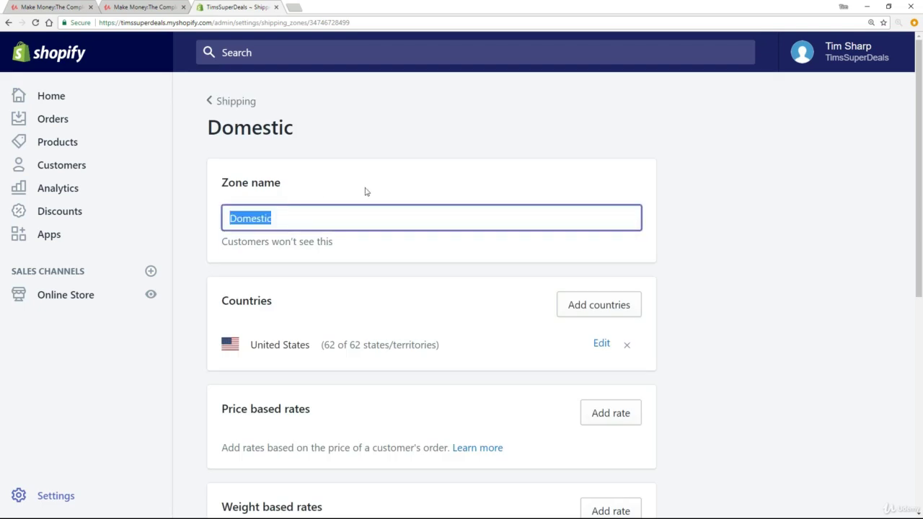
{"action": "scroll", "coordinate": [488, 184], "scroll_direction": "down", "scroll_amount": 2}
{"action": "scroll", "coordinate": [490, 184], "scroll_direction": "down", "scroll_amount": 1}
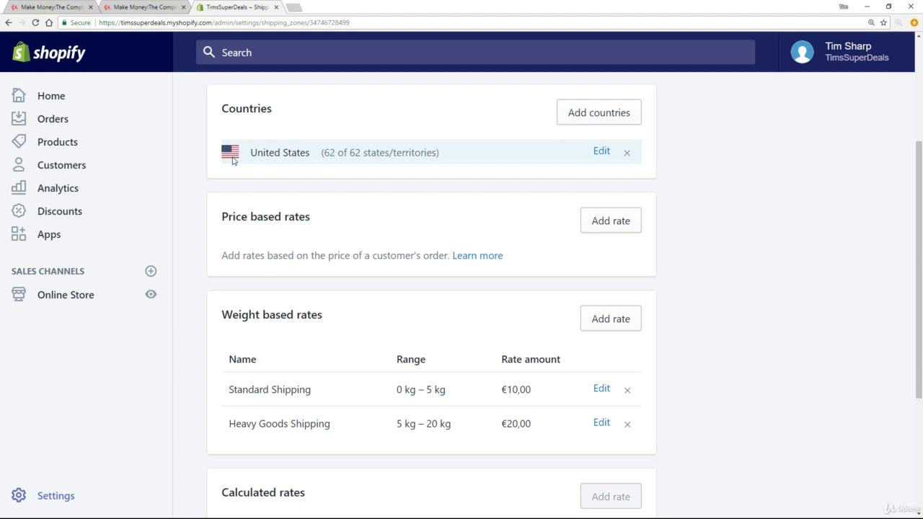
{"action": "scroll", "coordinate": [233, 160], "scroll_direction": "down", "scroll_amount": 2}
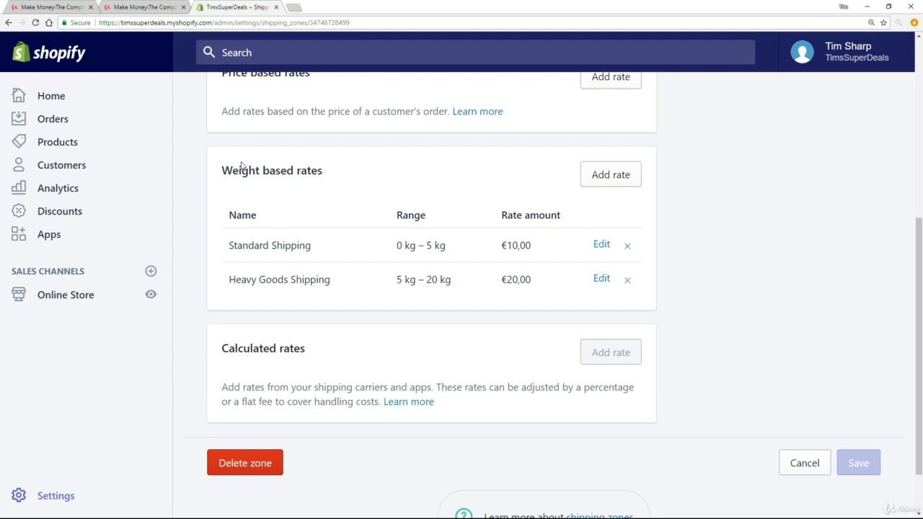
{"action": "left_click_drag", "start_coordinate": [215, 170], "coordinate": [389, 185]}
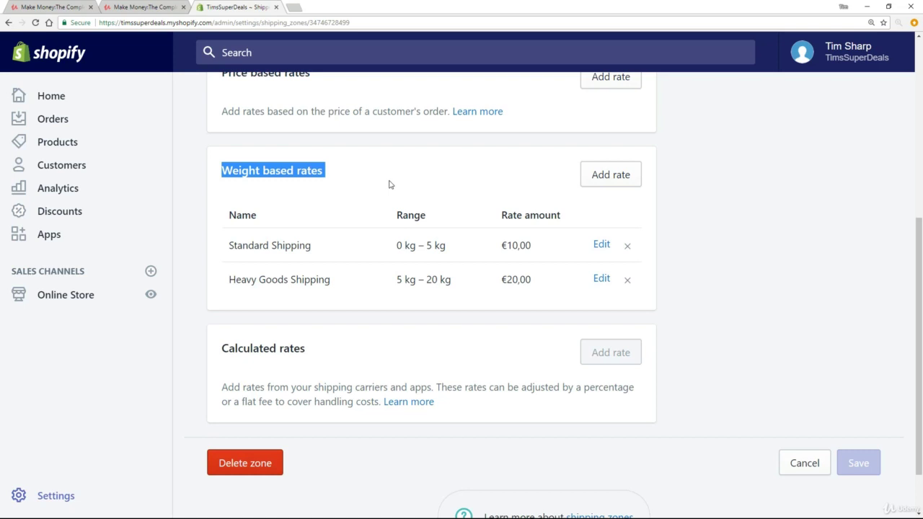
{"action": "scroll", "coordinate": [390, 189], "scroll_direction": "up", "scroll_amount": 2}
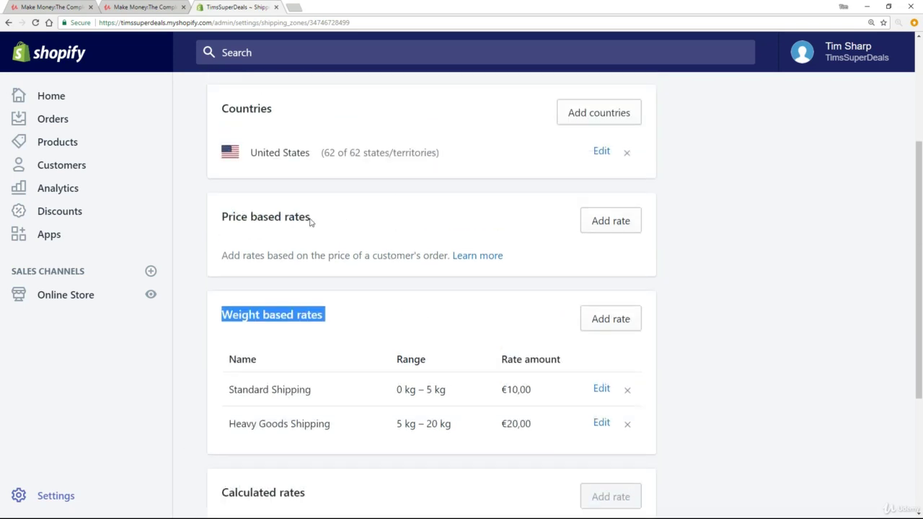
{"action": "left_click_drag", "start_coordinate": [311, 216], "coordinate": [220, 216]}
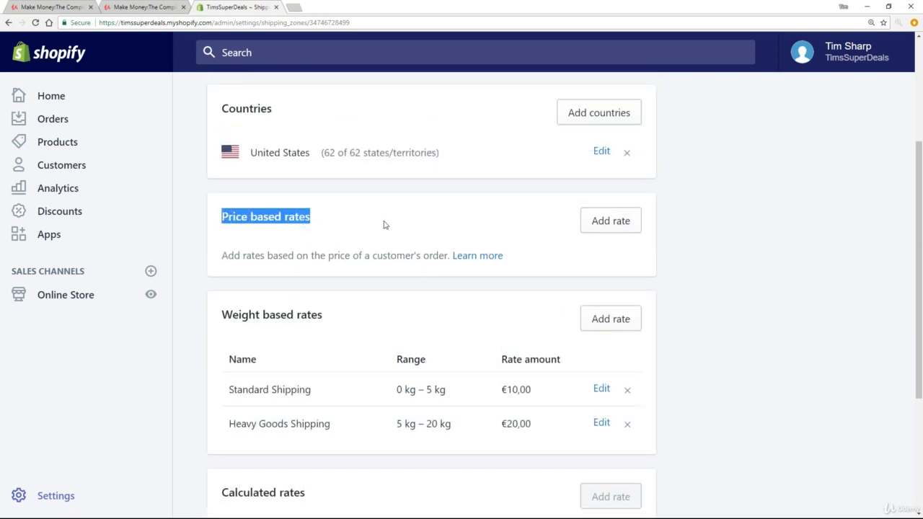
Start a new price based rate named "Standard 1" with a maximum order price of €20
{"action": "left_click", "coordinate": [624, 228]}
{"action": "left_click", "coordinate": [607, 227]}
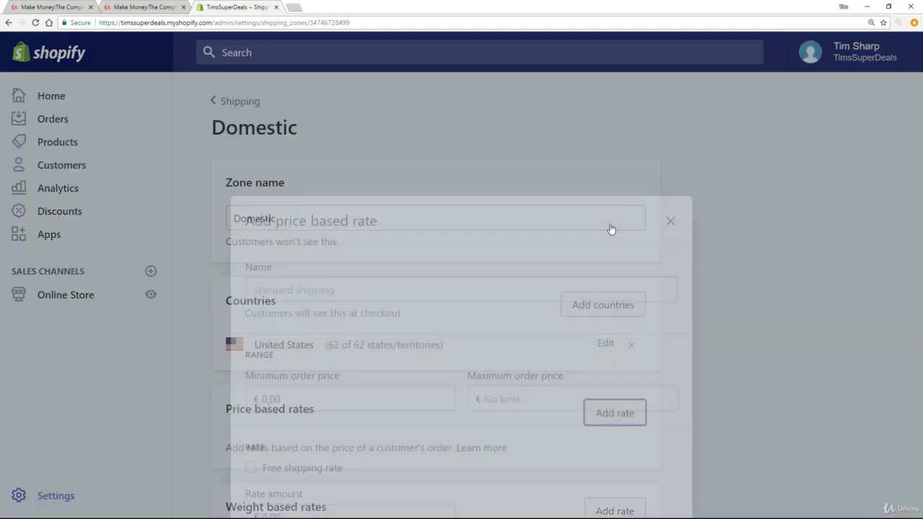
{"action": "left_click", "coordinate": [274, 191]}
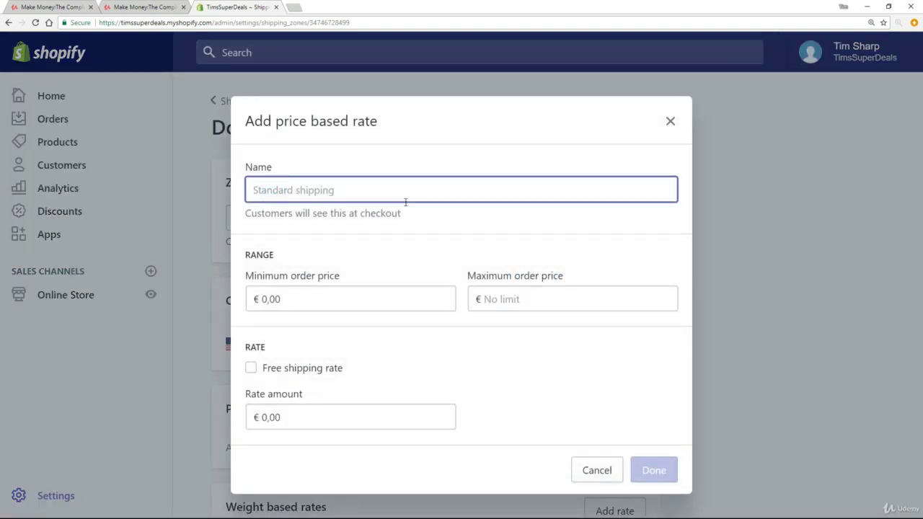
{"action": "type", "text": "Standard 1"}
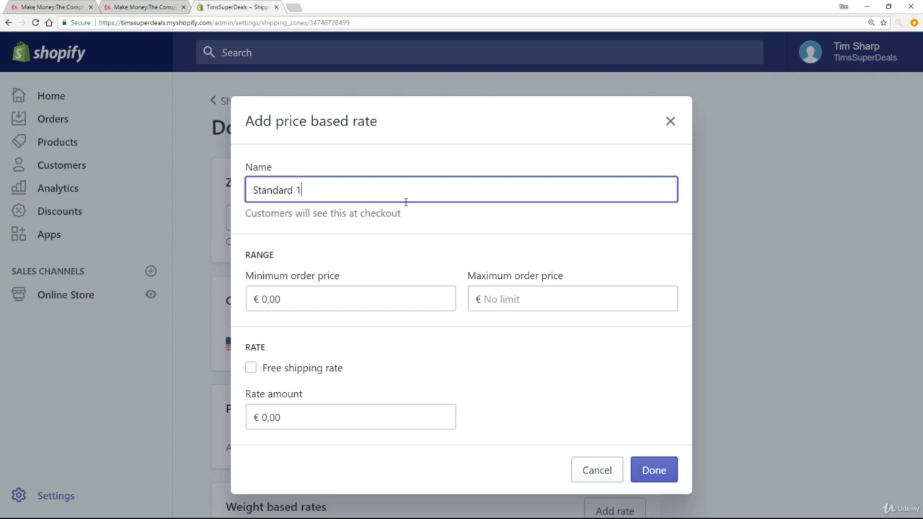
{"action": "key", "text": "Tab"}
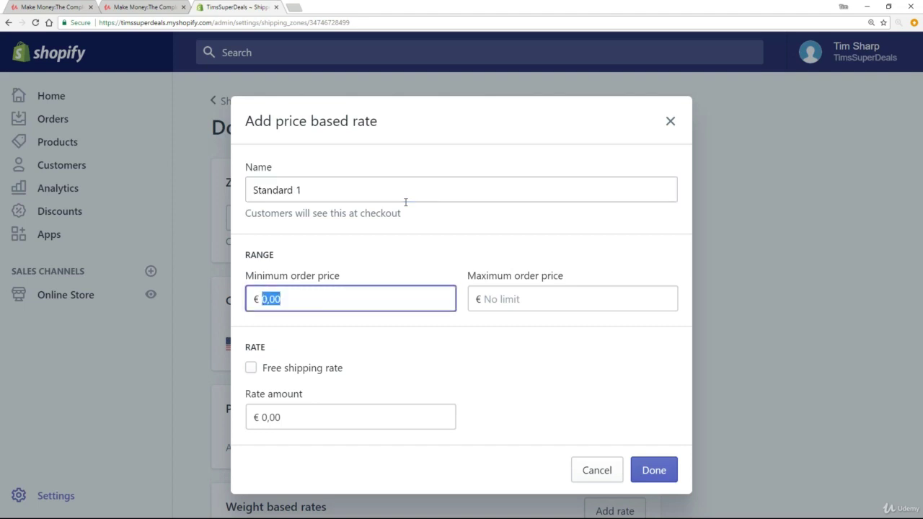
{"action": "left_click", "coordinate": [496, 309]}
{"action": "type", "text": "20"}
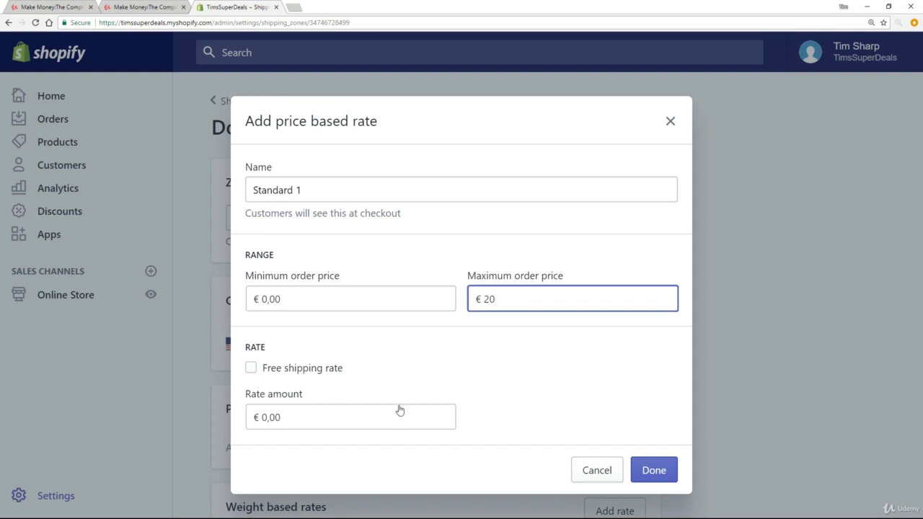
Set the Standard 1 rate amount to €2.95 and add the rate to the zone
{"action": "left_click", "coordinate": [303, 418]}
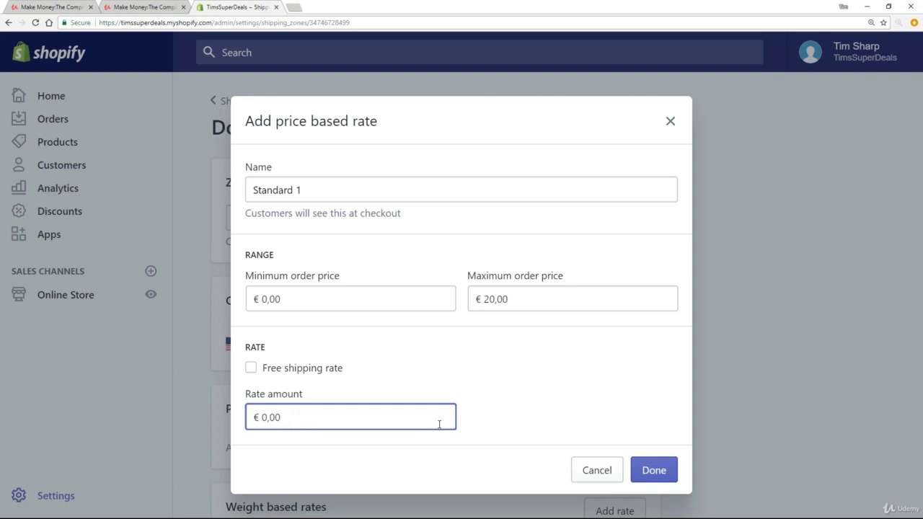
{"action": "key", "text": "BackSpace"}
{"action": "key", "text": "BackSpace"}
{"action": "key", "text": "BackSpace"}
{"action": "key", "text": "BackSpace"}
{"action": "type", "text": "2.95"}
{"action": "left_click", "coordinate": [652, 470]}
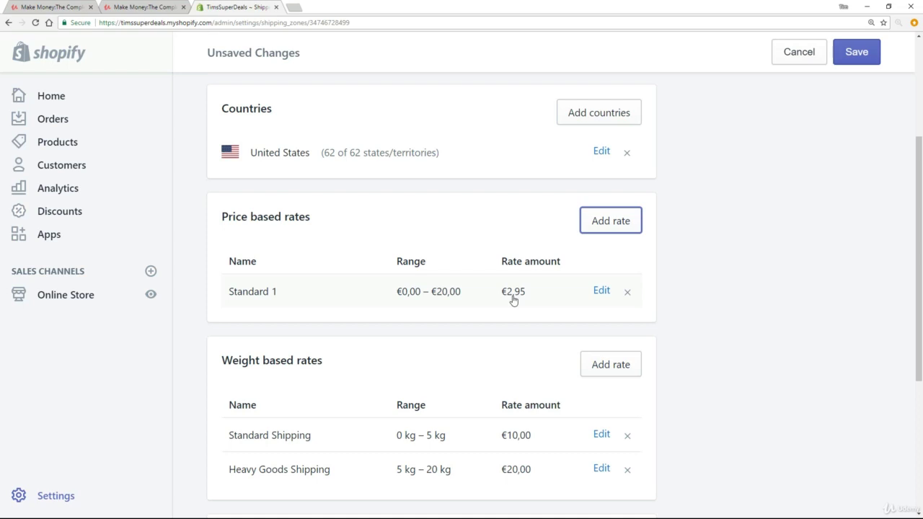
Start a second price based rate named "Standard 2" with a minimum order price of €20
{"action": "left_click", "coordinate": [610, 228]}
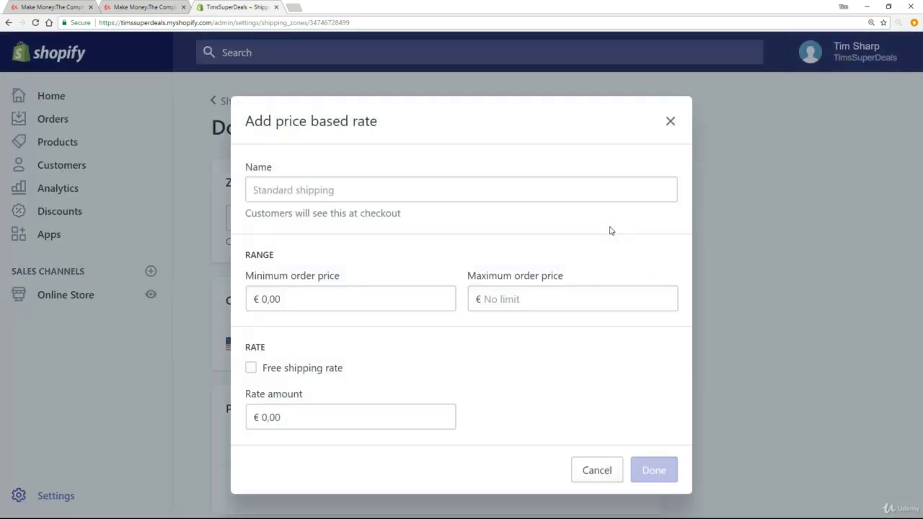
{"action": "left_click", "coordinate": [301, 185]}
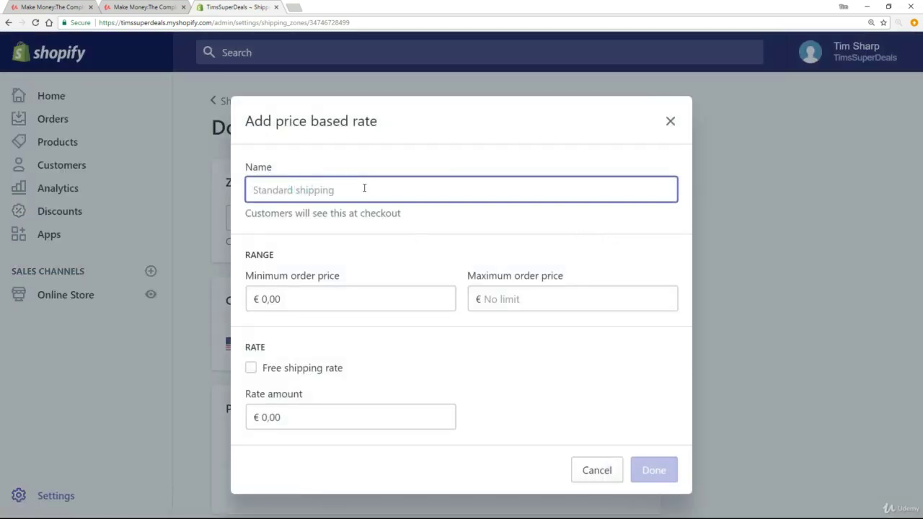
{"action": "type", "text": "Standard "}
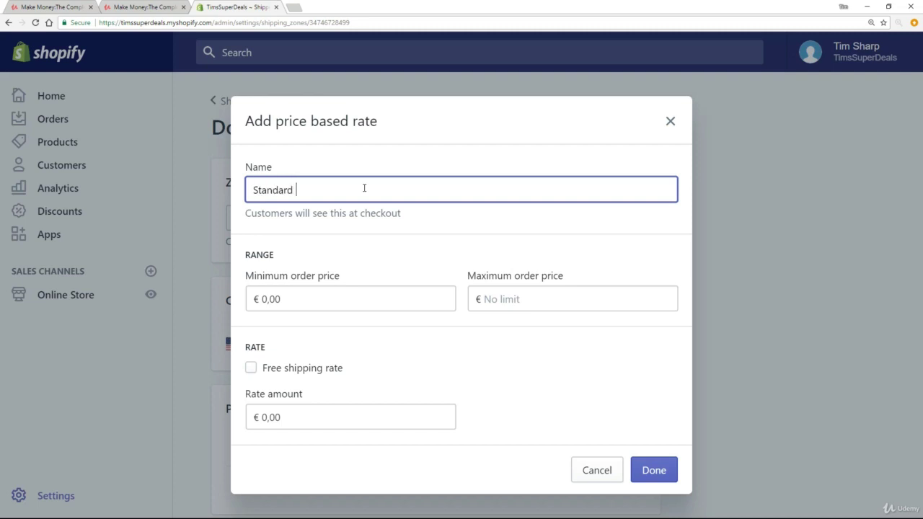
{"action": "type", "text": "2"}
{"action": "key", "text": "Tab"}
{"action": "key", "text": "BackSpace"}
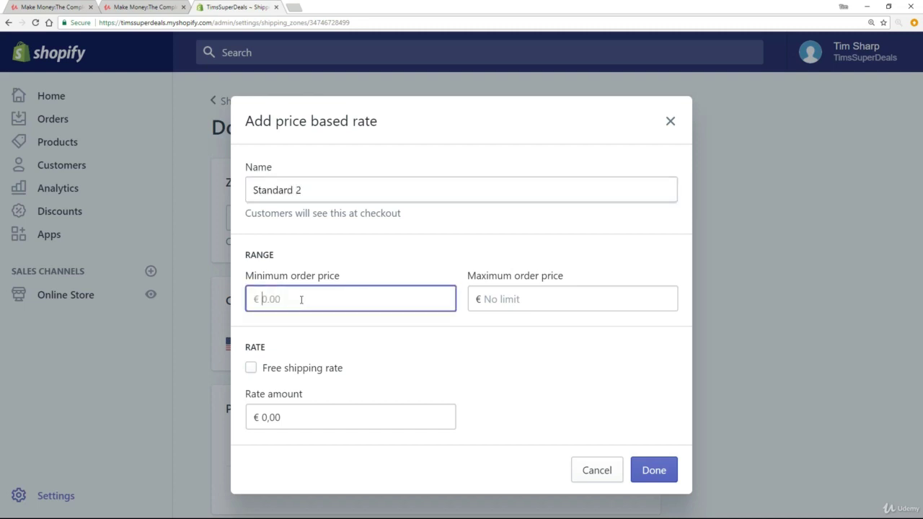
{"action": "type", "text": "20"}
{"action": "key", "text": "Tab"}
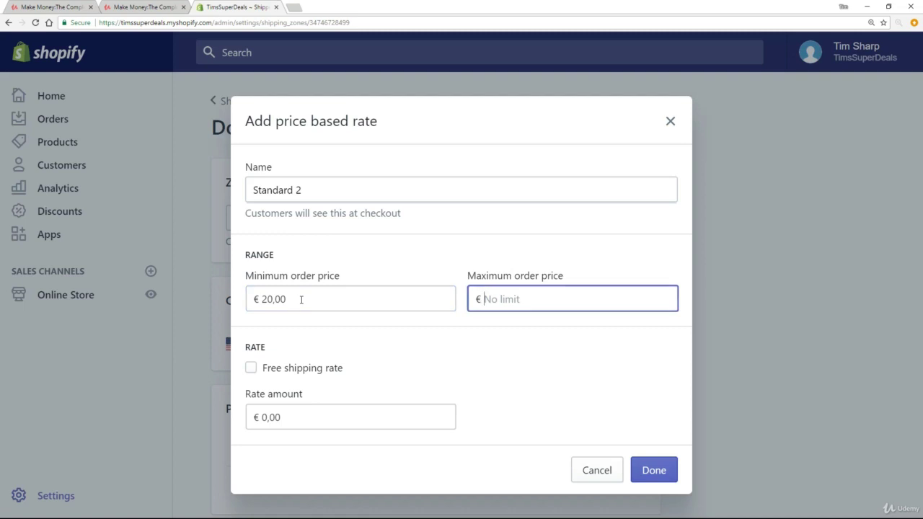
Set the Standard 2 rate amount to €3.95 and add the rate to the zone
{"action": "left_click", "coordinate": [350, 412]}
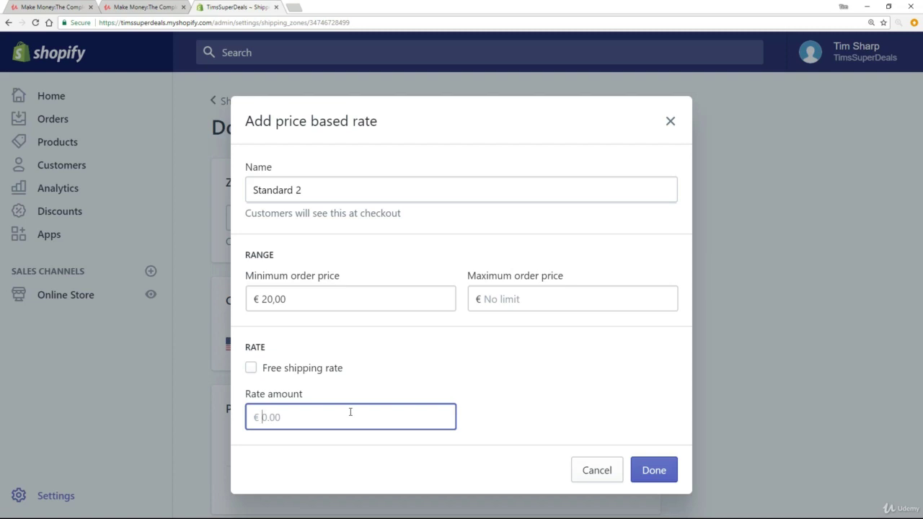
{"action": "type", "text": "3.95"}
{"action": "left_click", "coordinate": [648, 469]}
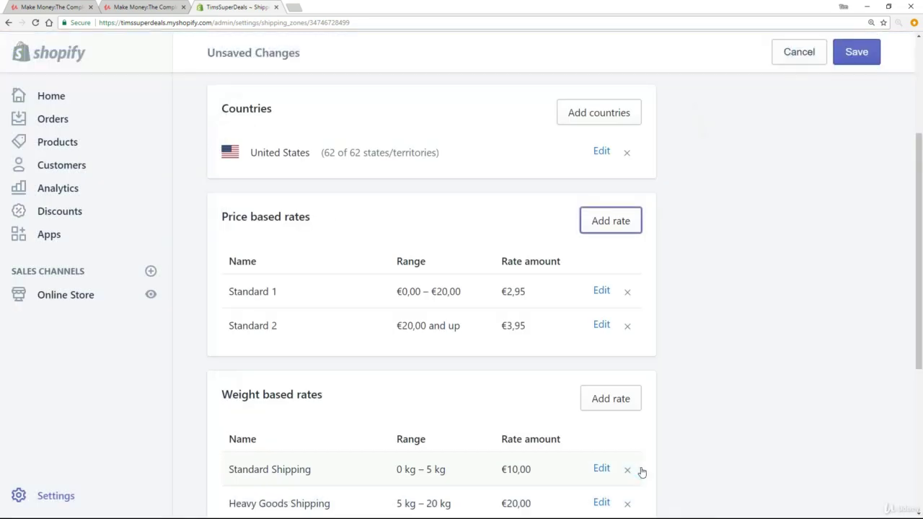